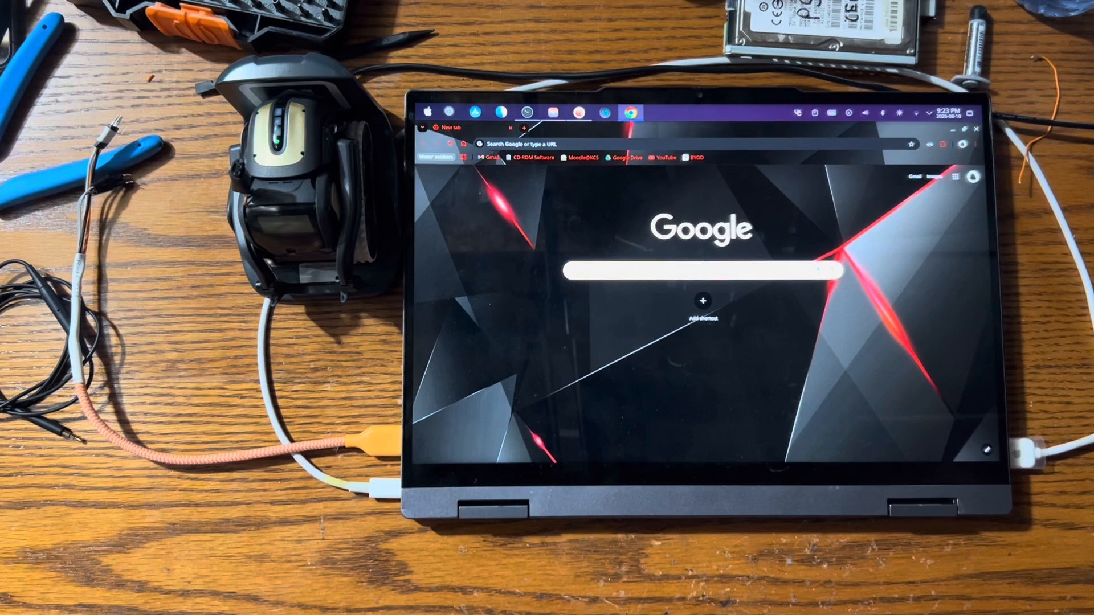
- Load devsetup.froggitti.net in the current Chrome tab
left_click(555, 144)
type("devsetup")
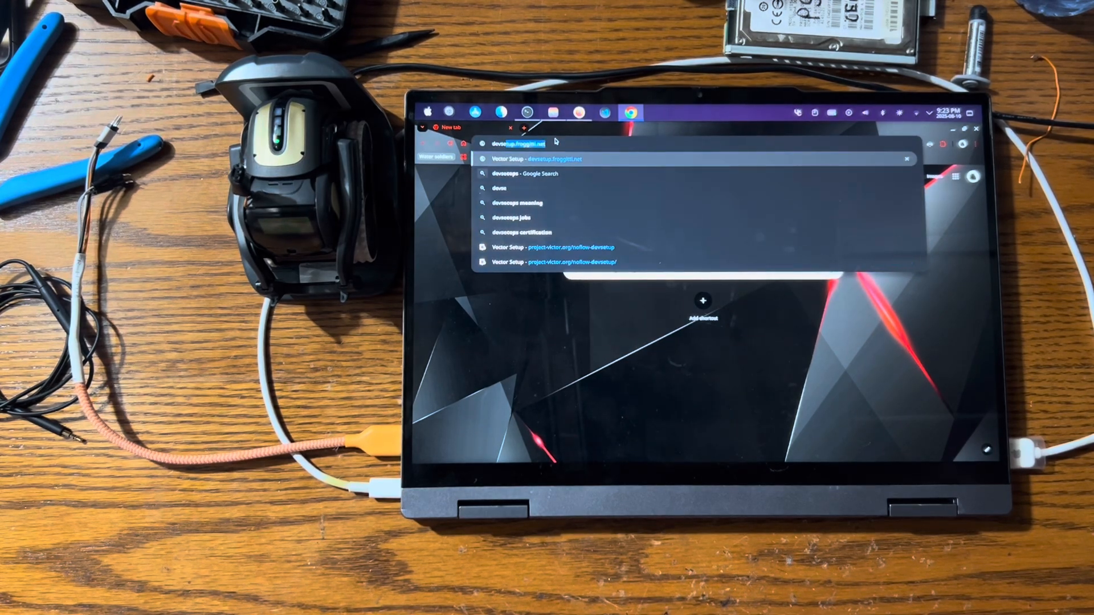
type(".froggitti.net")
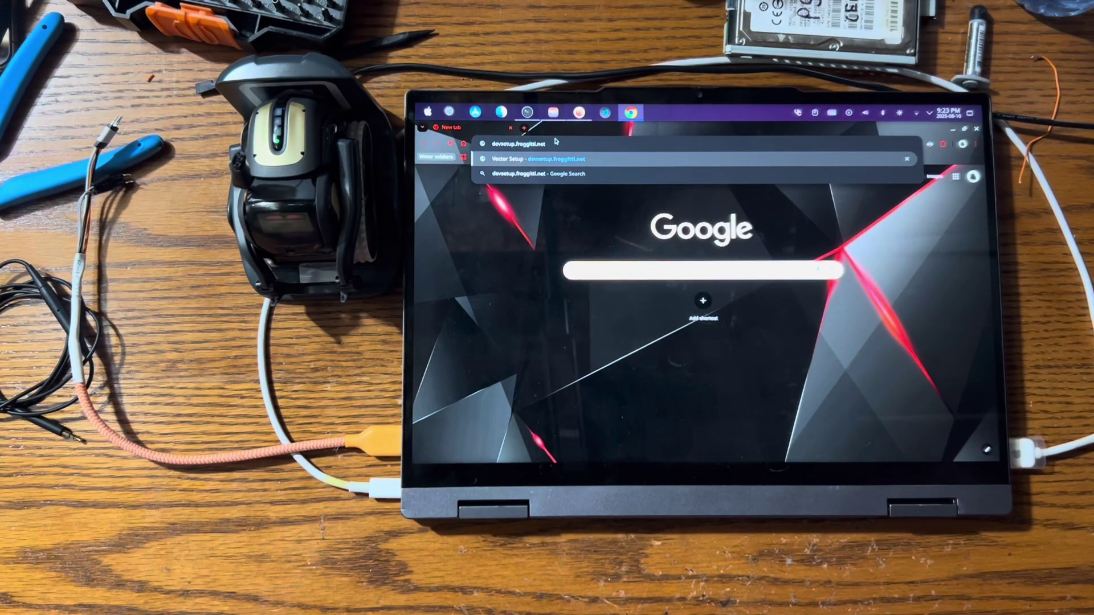
key("Return")
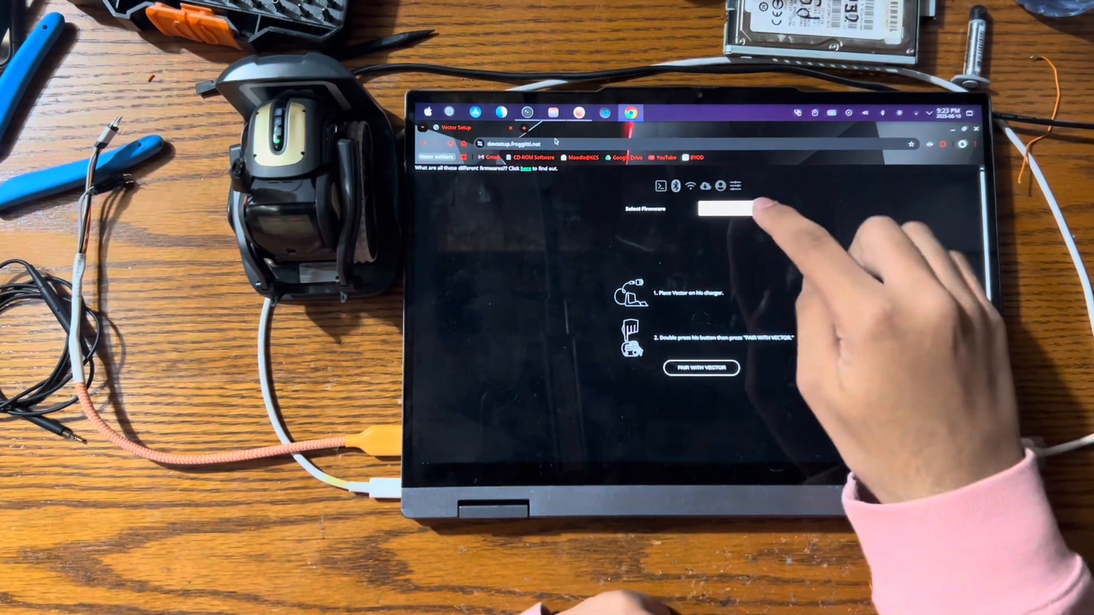
left_click(735, 208)
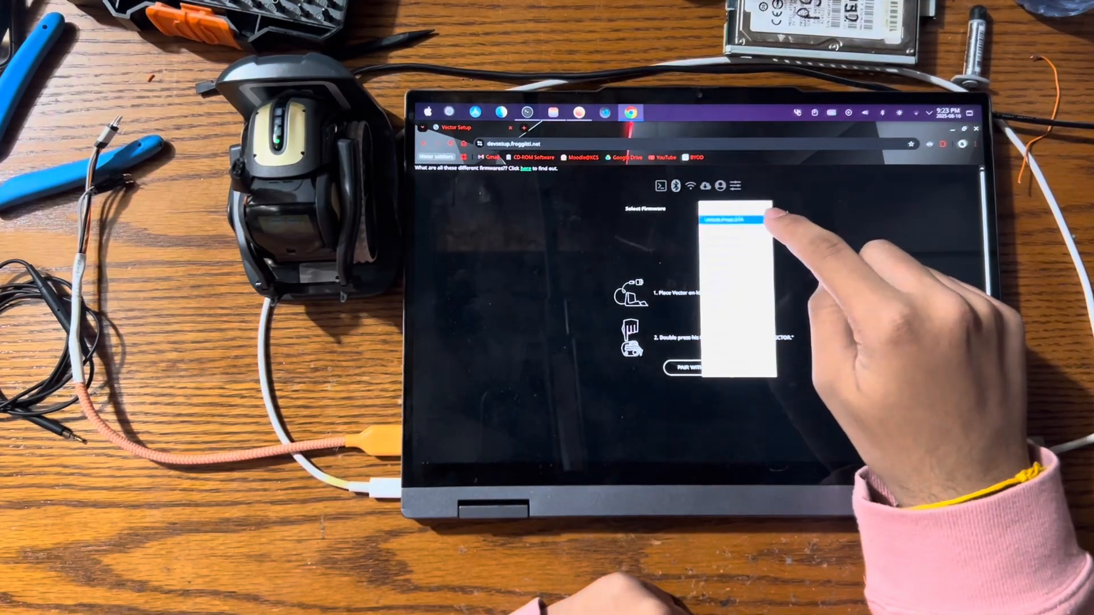
left_click(752, 222)
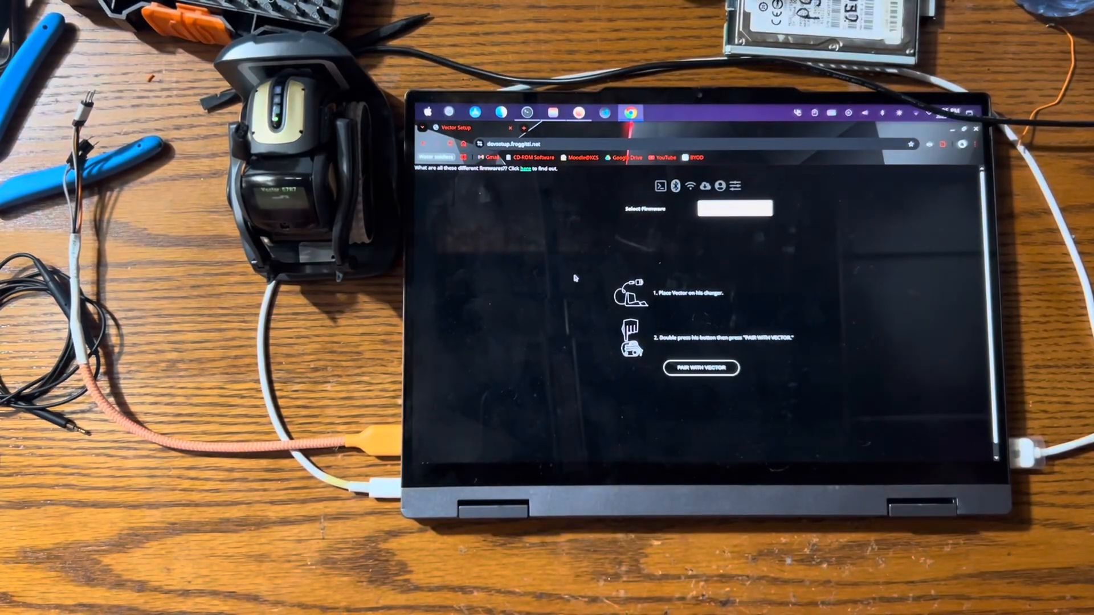
- Pair with Vector S7R7 over Bluetooth, then move to the terminal's adb shell for the PIN
left_click(725, 370)
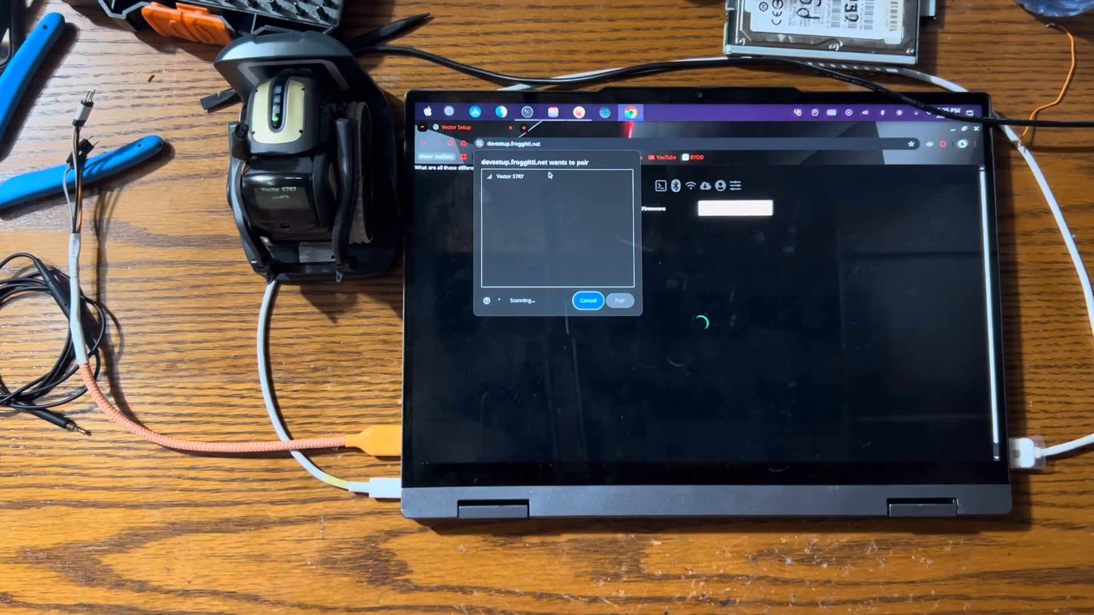
left_click(554, 176)
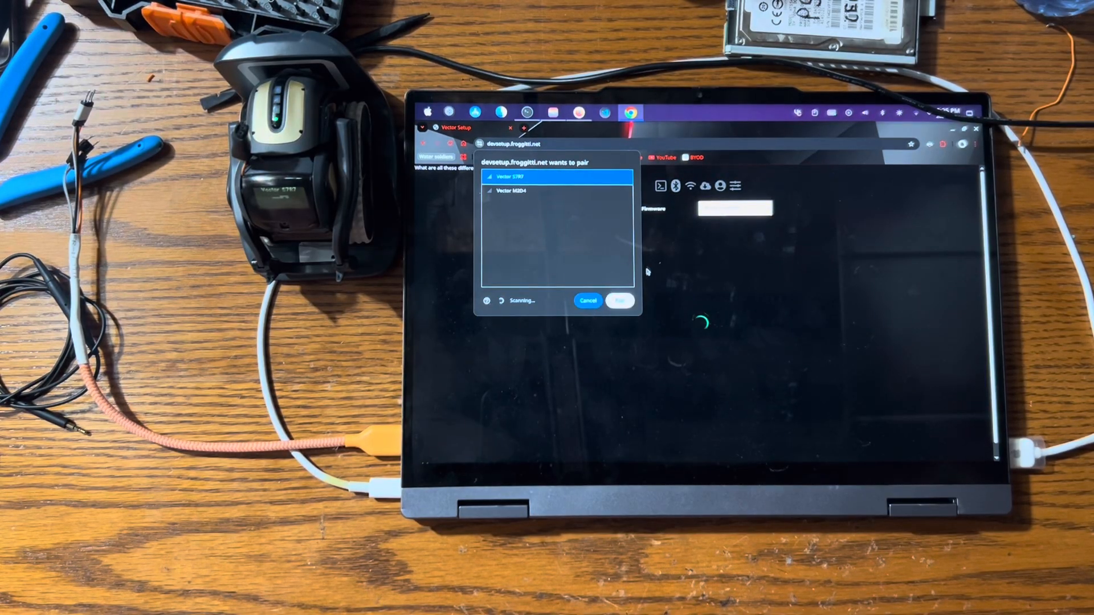
left_click(622, 302)
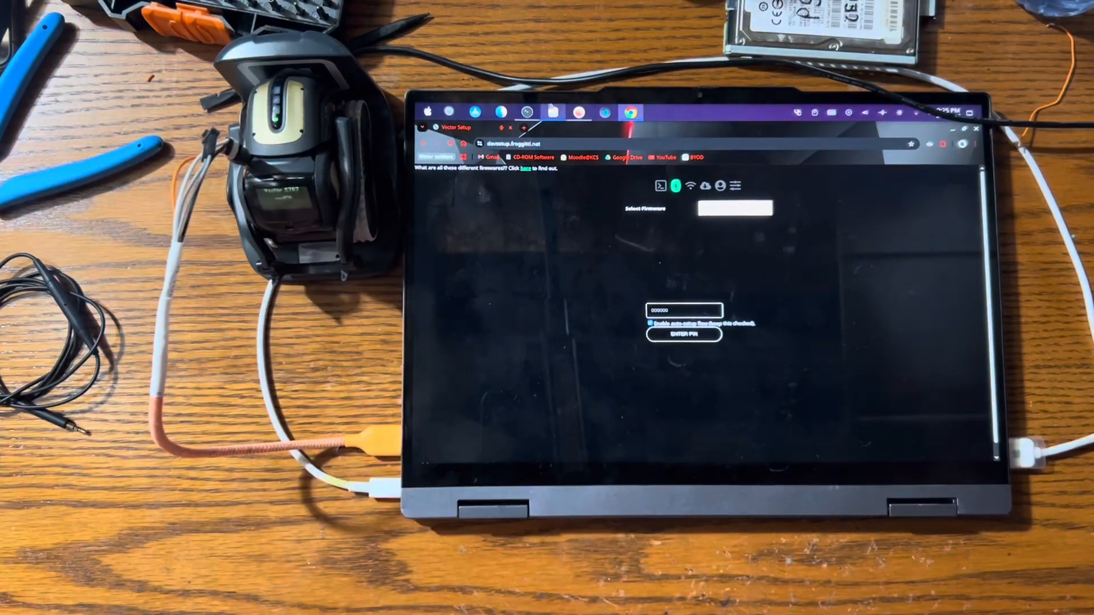
left_click(554, 112)
type("logcat | grep switchboa")
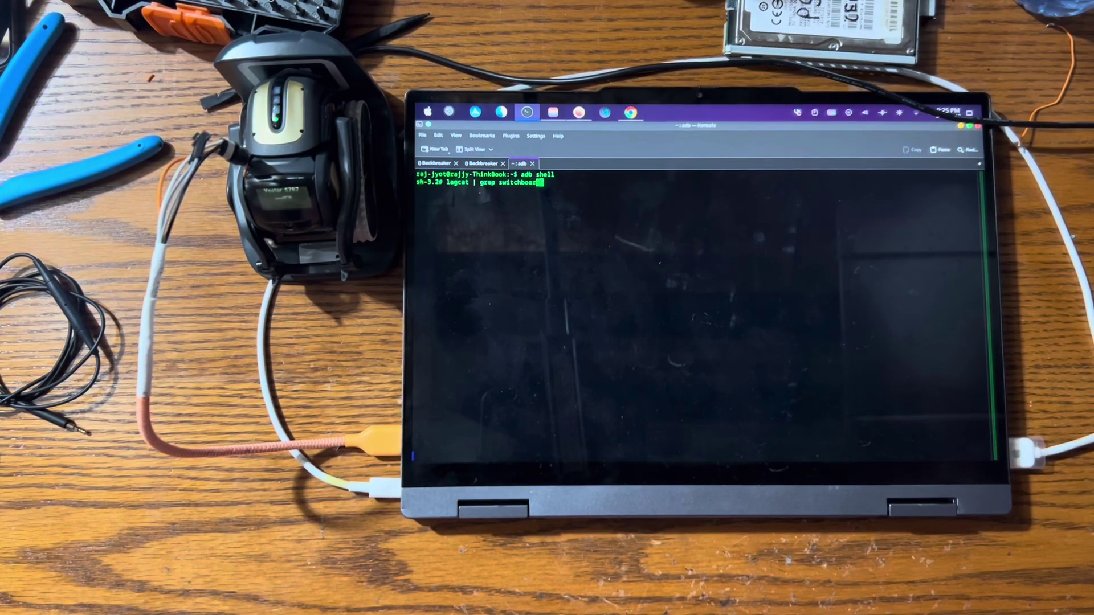
type("d")
- Run logcat | grep switchboard, fixing the lagcat typo, to reveal the vic-switchboard PIN line
key("Return")
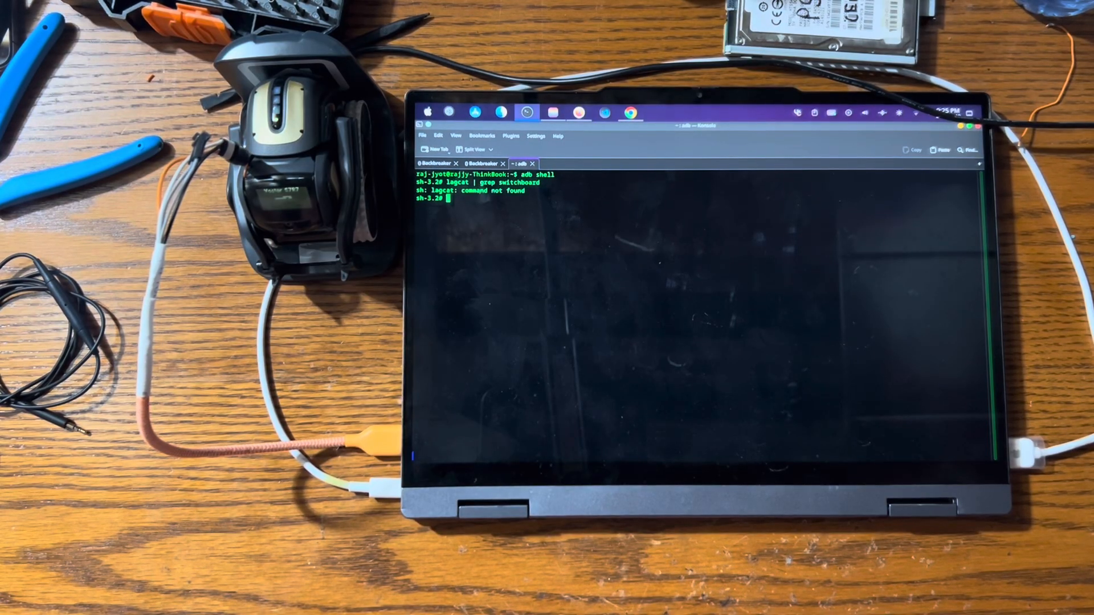
key("Up")
key("BackSpace")
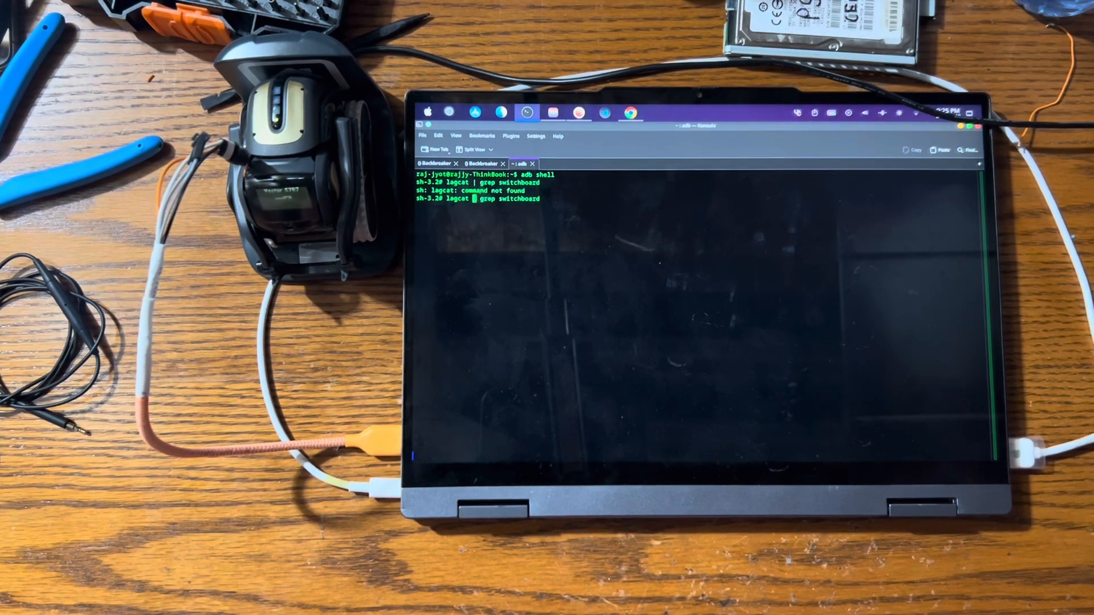
type("o")
key("Return")
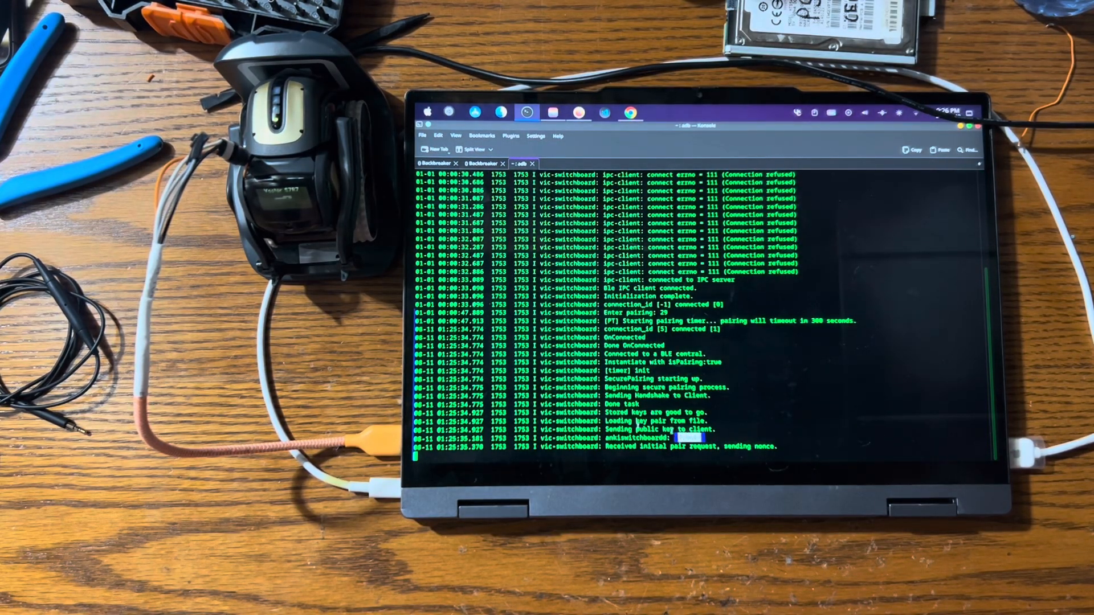
- Submit the logcat PIN so Vector S7R7 shows connected with an 'Updating Vector...' progress bar
left_click(631, 112)
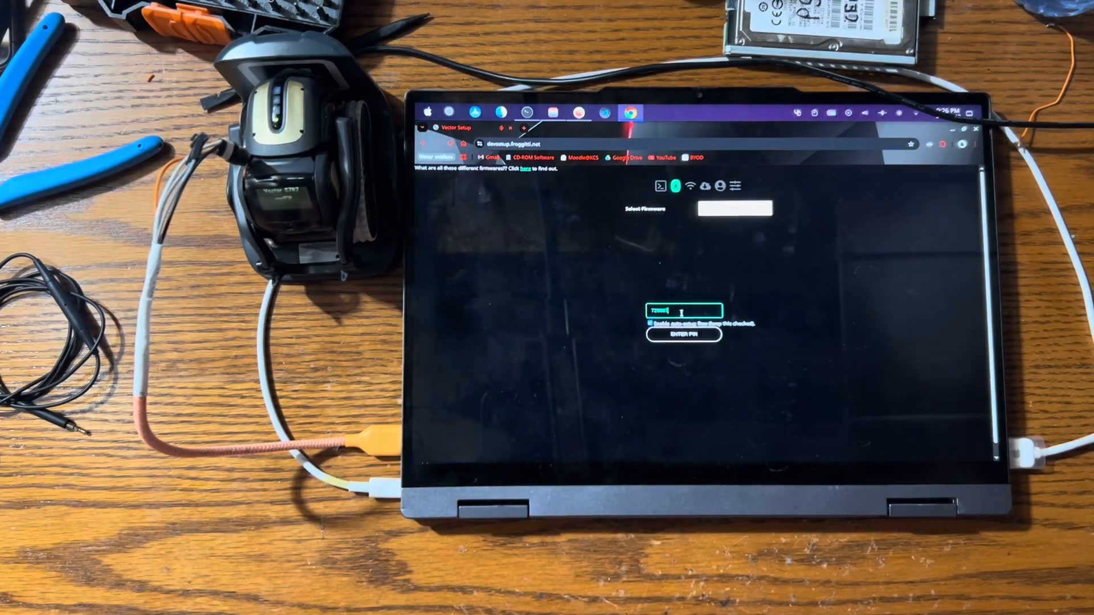
left_click(696, 335)
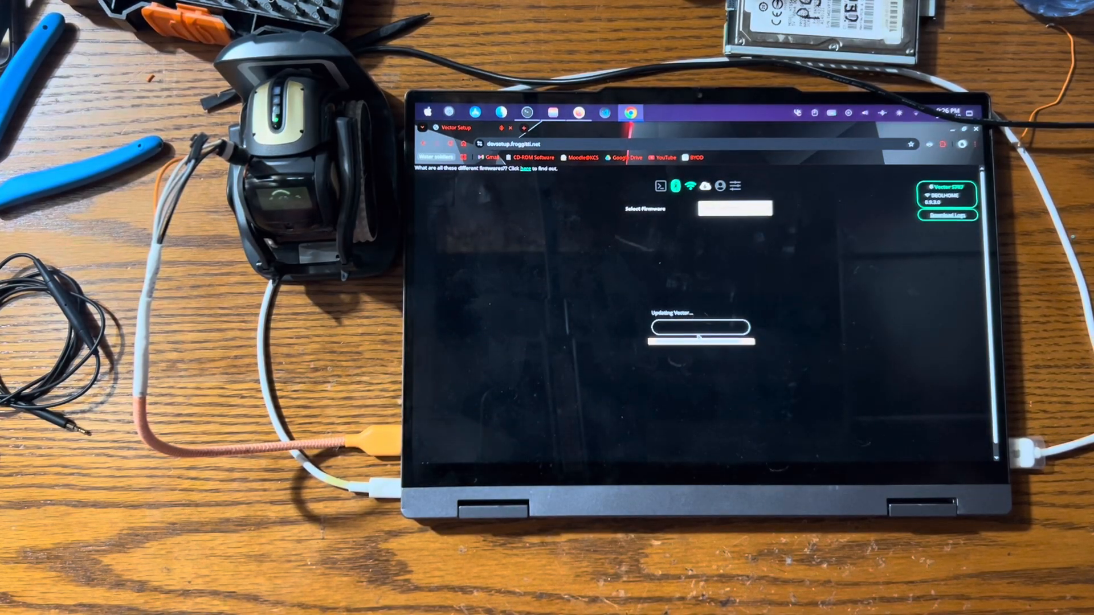